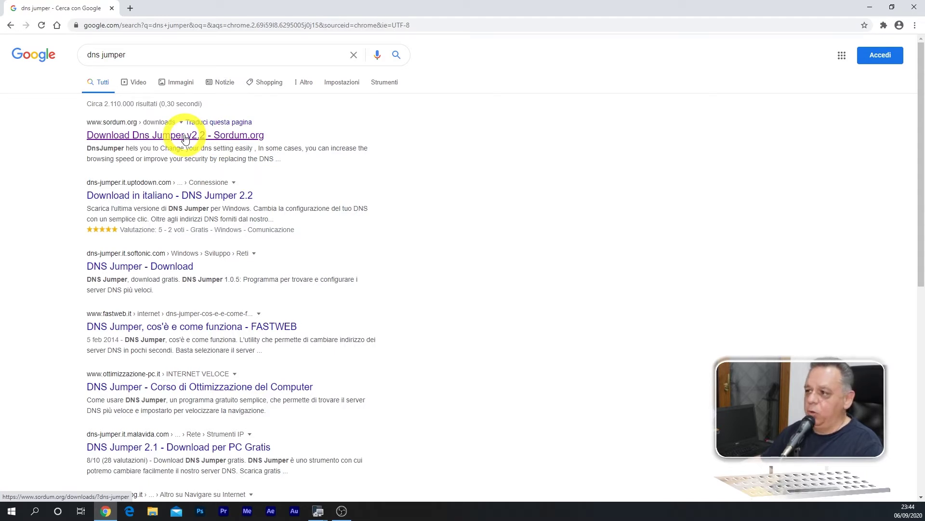
Download Dns Jumper v2.2 from Sordum.org, show the downloaded DnsJumper.zip in its folder, and close the browser
click(185, 136)
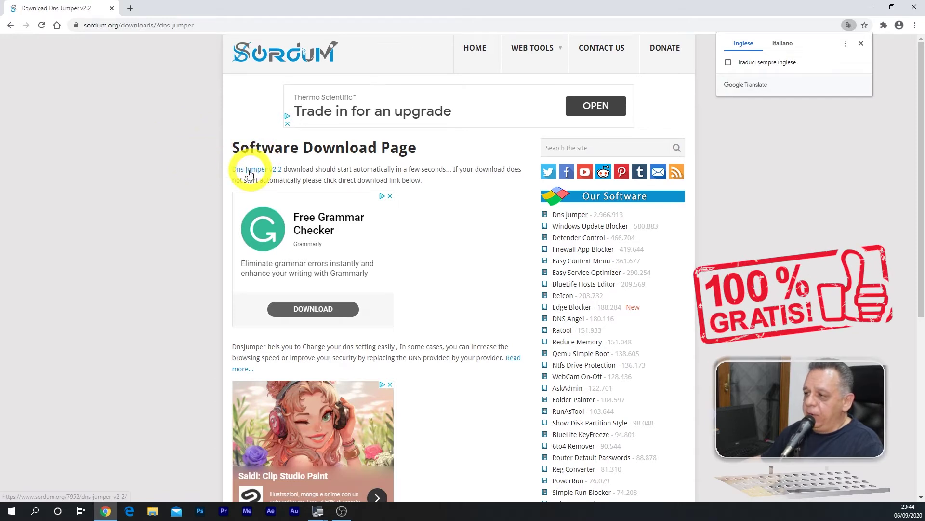
scroll(299, 284, down, 3)
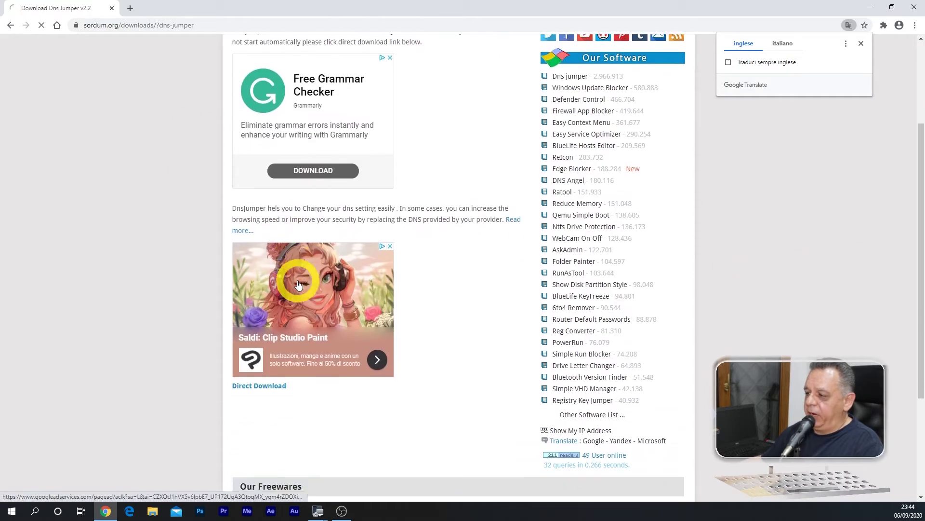
scroll(275, 310, up, 5)
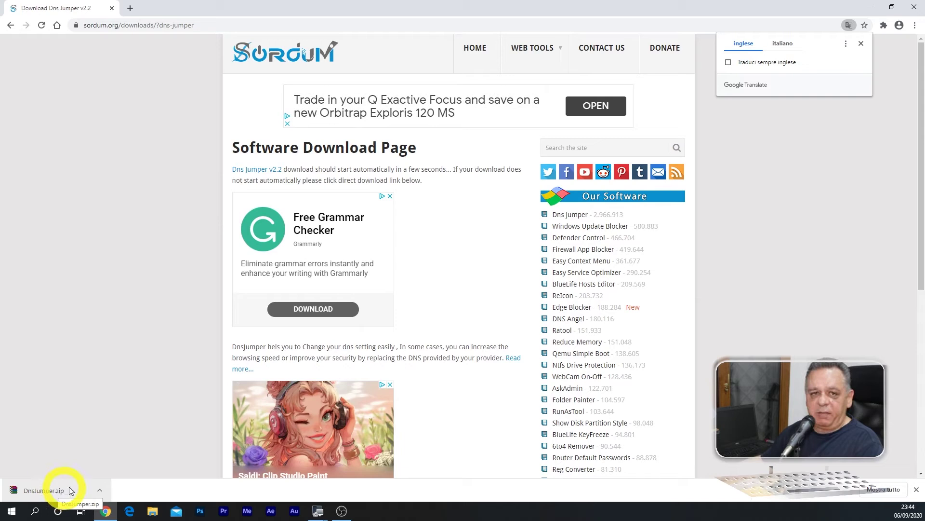
click(100, 494)
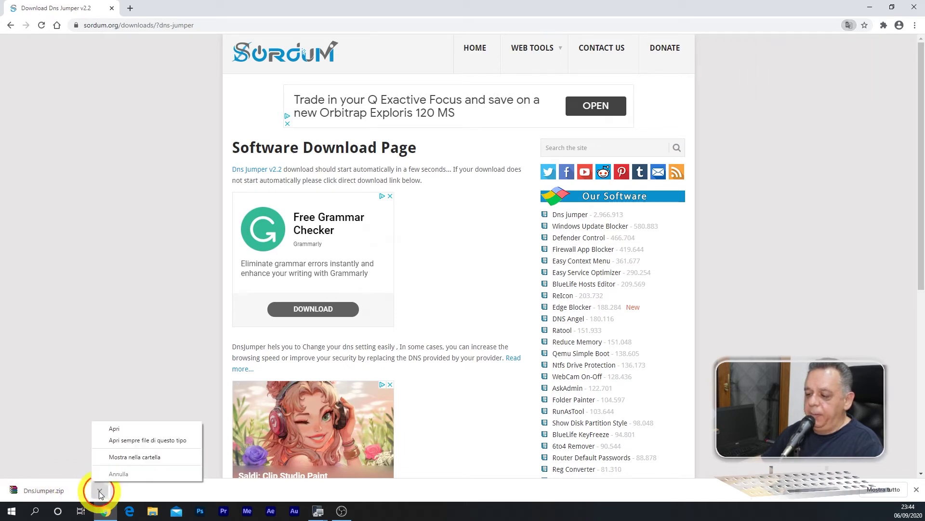
click(135, 457)
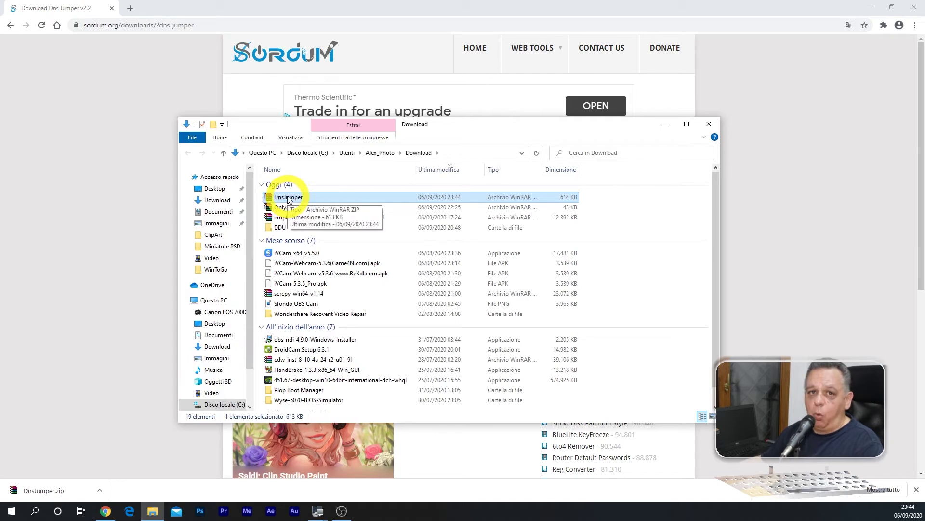
click(914, 7)
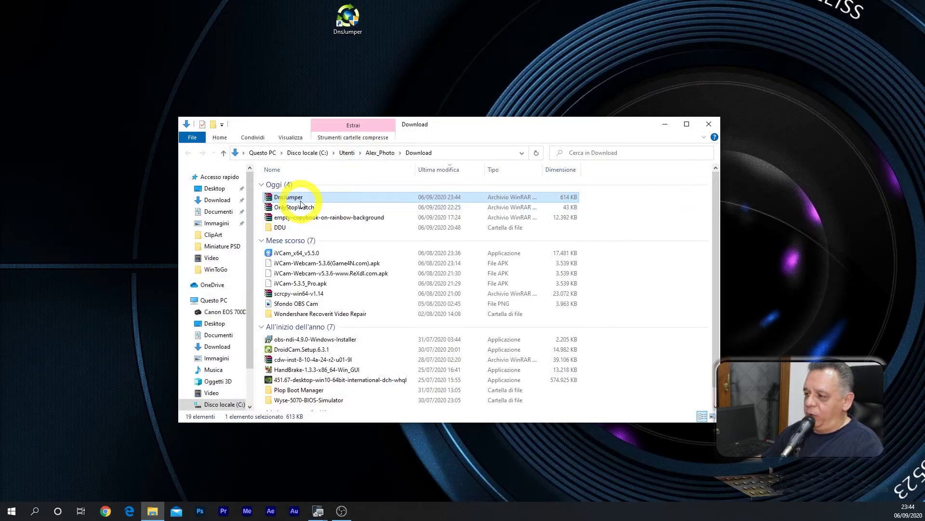
Look at the extracted program files in the DnsJumper folder inside C:\DNS Jumper 2.2, and close the file window
click(251, 321)
drag(251, 321, 244, 357)
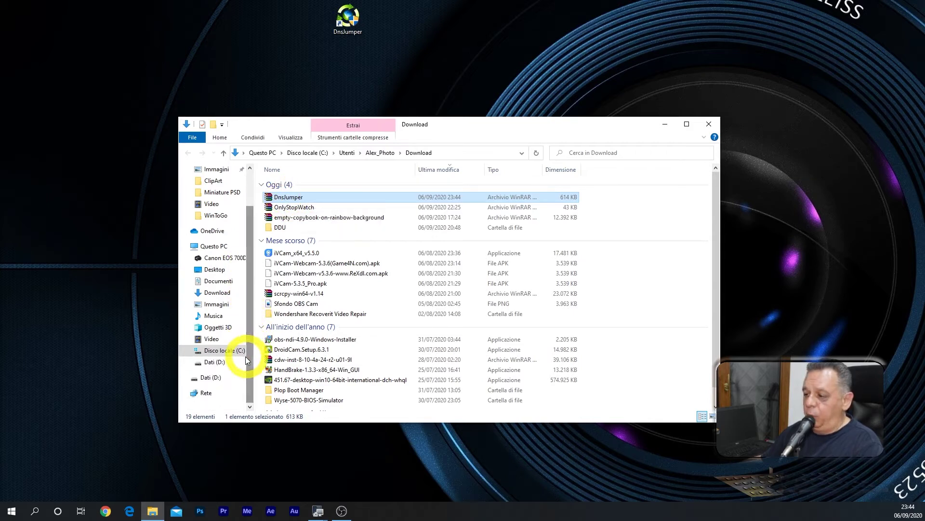
click(219, 355)
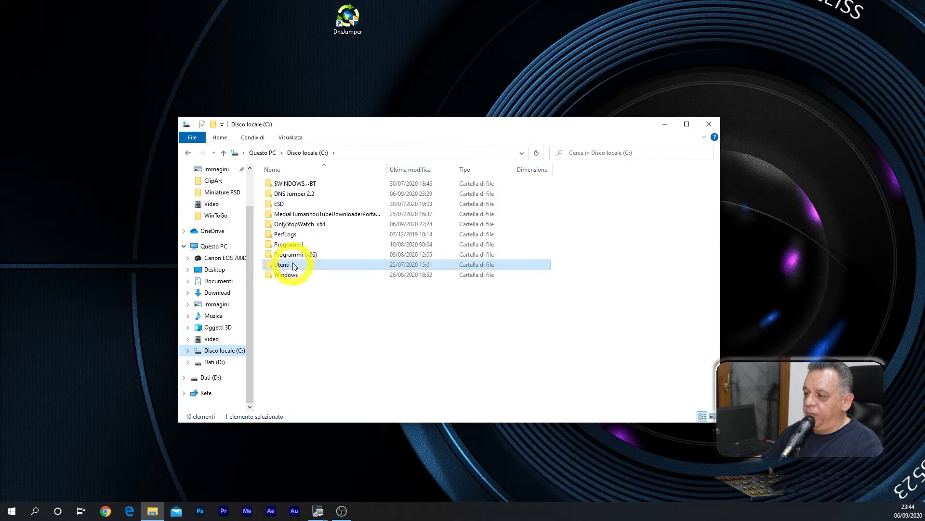
double_click(291, 198)
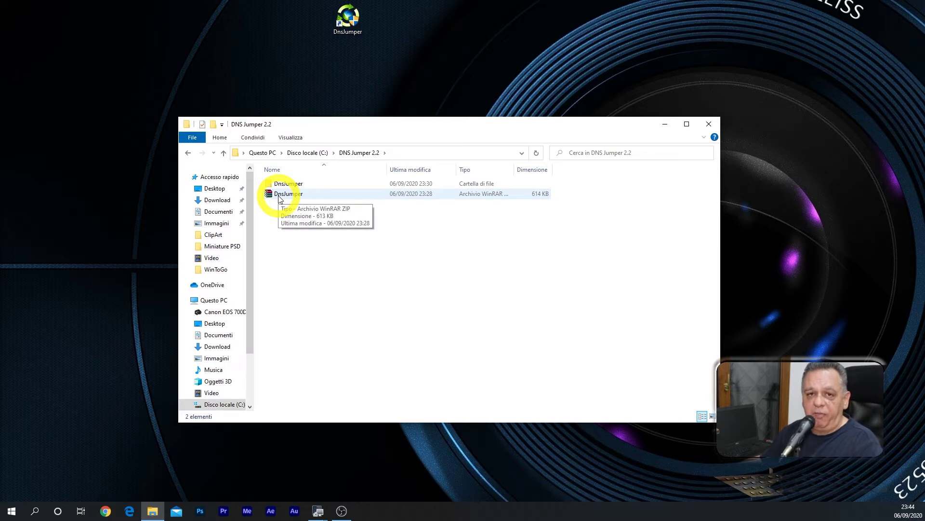
double_click(282, 184)
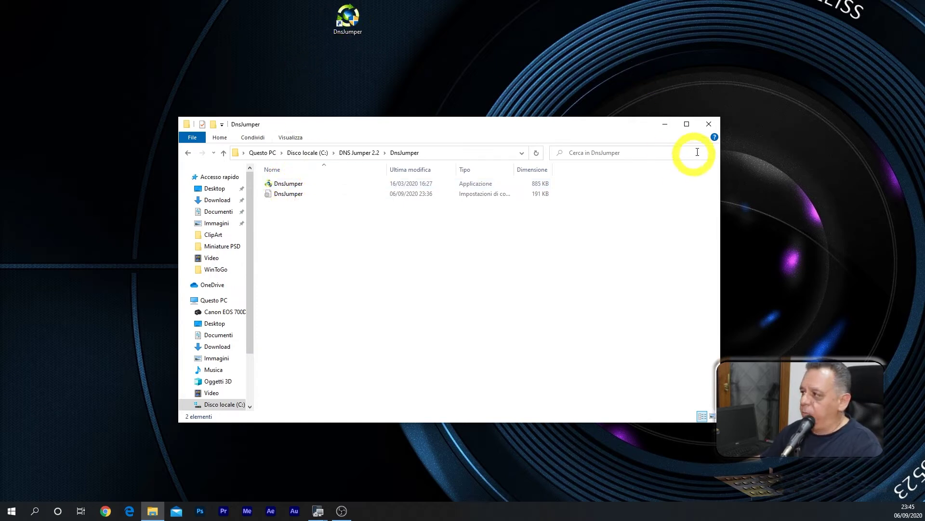
click(710, 125)
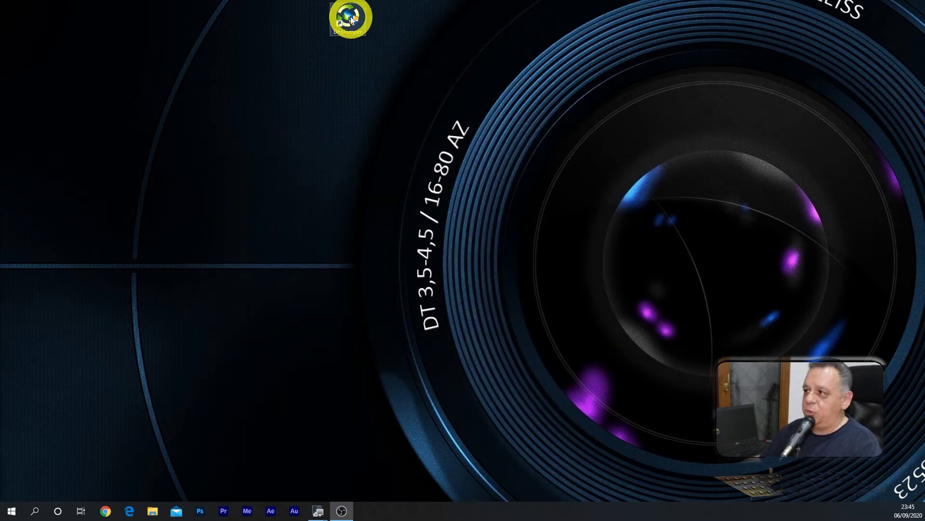
Start DnsJumper from its desktop shortcut and move its window to the middle of the desktop
double_click(352, 20)
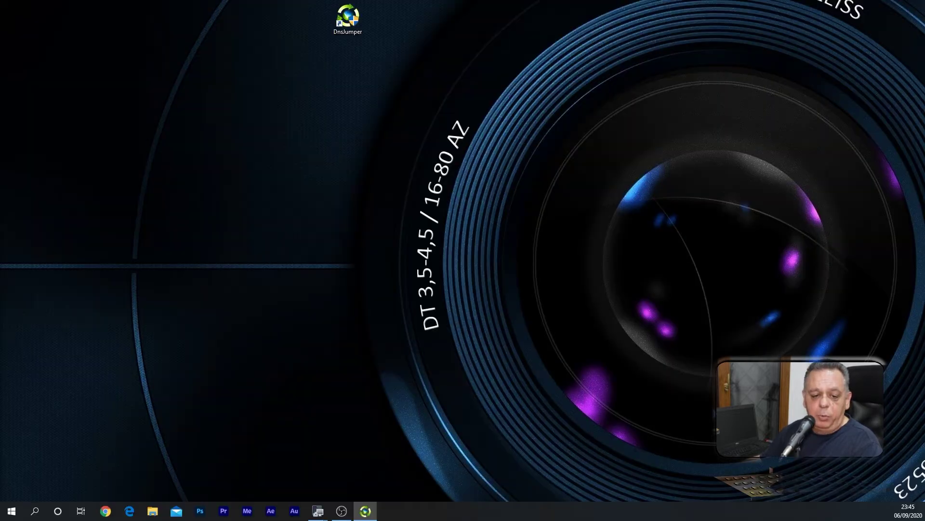
drag(165, 182, 455, 171)
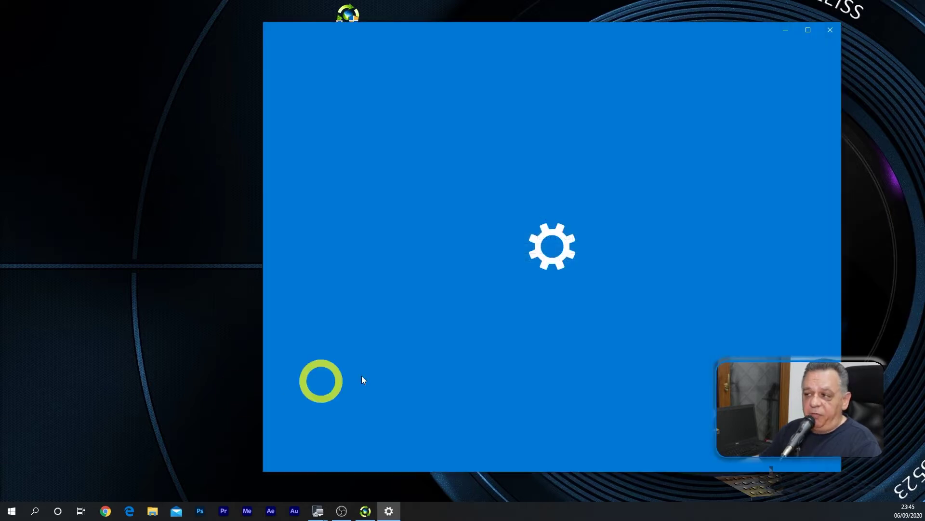
Check the DNS server addresses in the TCP/IPv4 properties of the Ethernet 2 adapter, and close the network settings without changes
scroll(502, 385, down, 1)
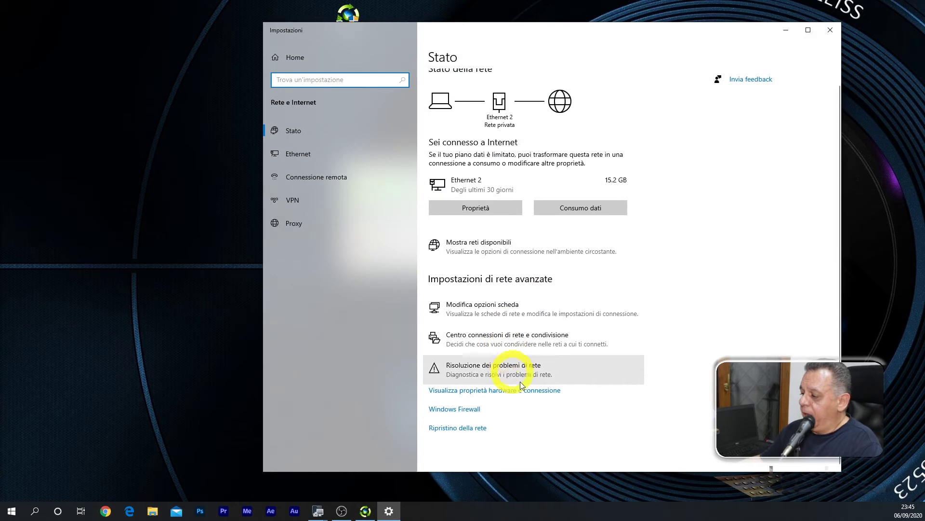
click(479, 307)
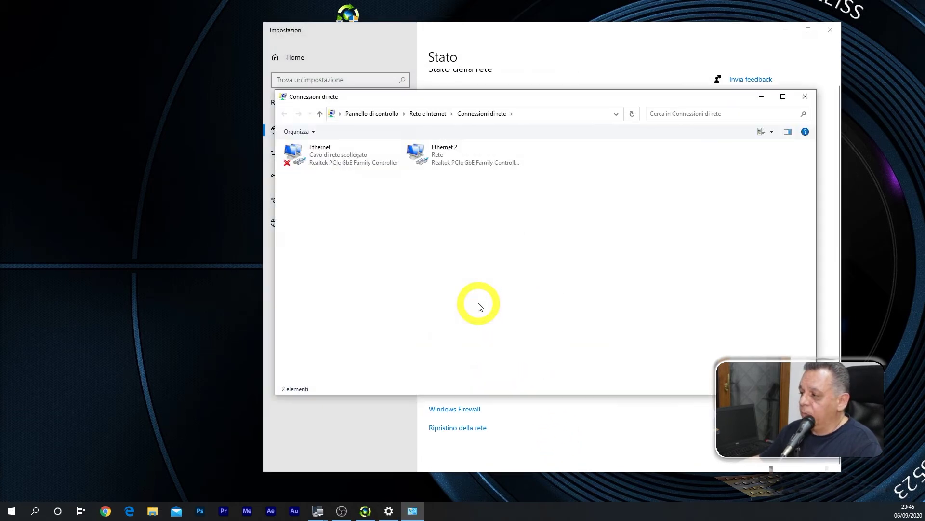
right_click(444, 155)
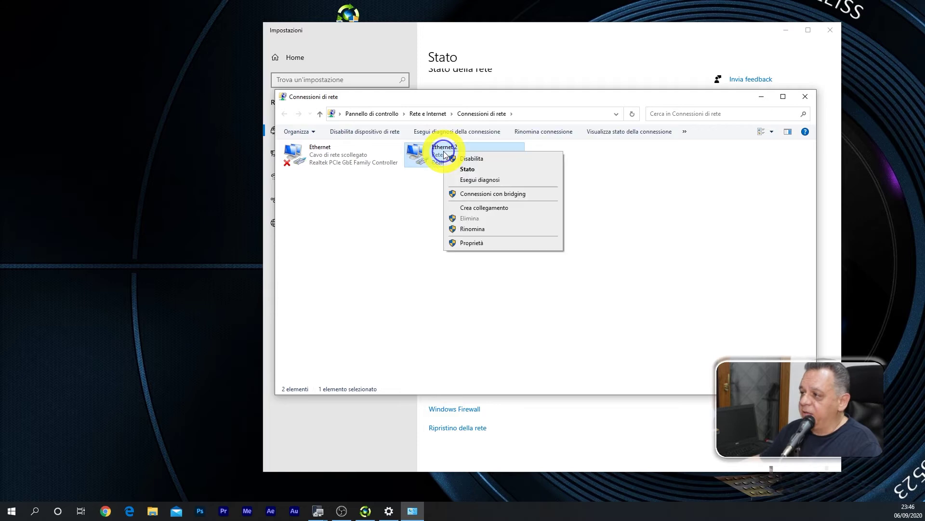
click(471, 243)
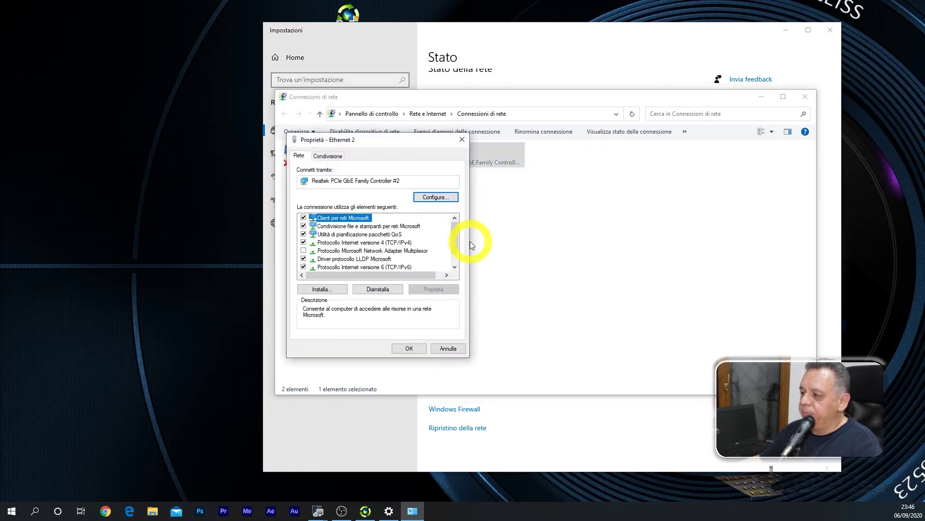
click(345, 244)
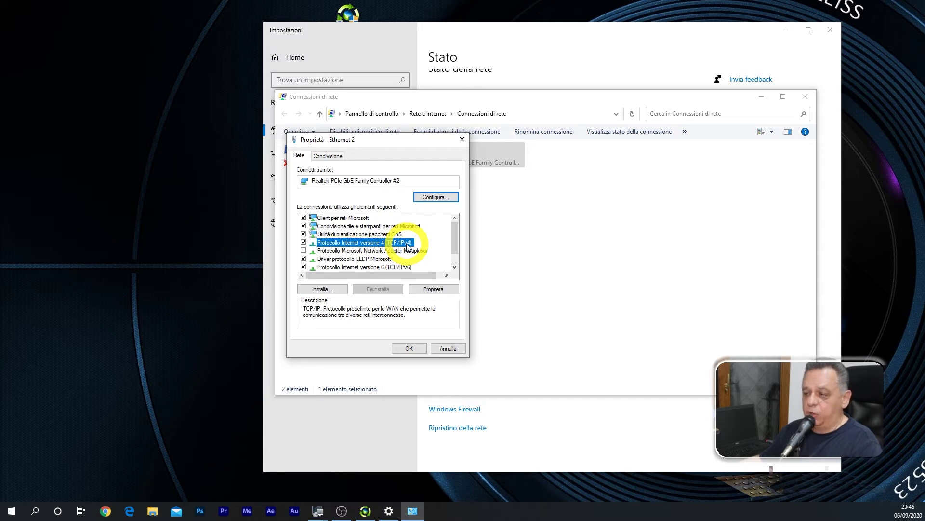
click(434, 289)
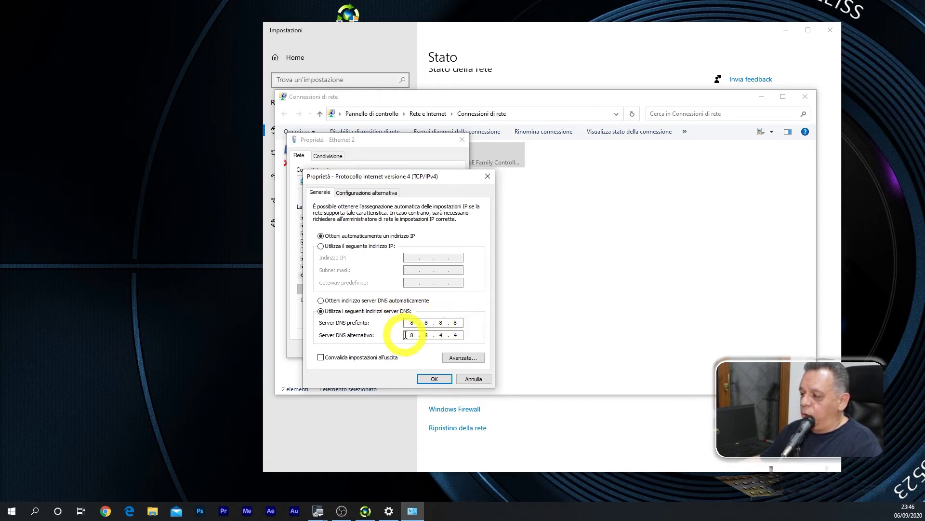
click(462, 380)
click(450, 350)
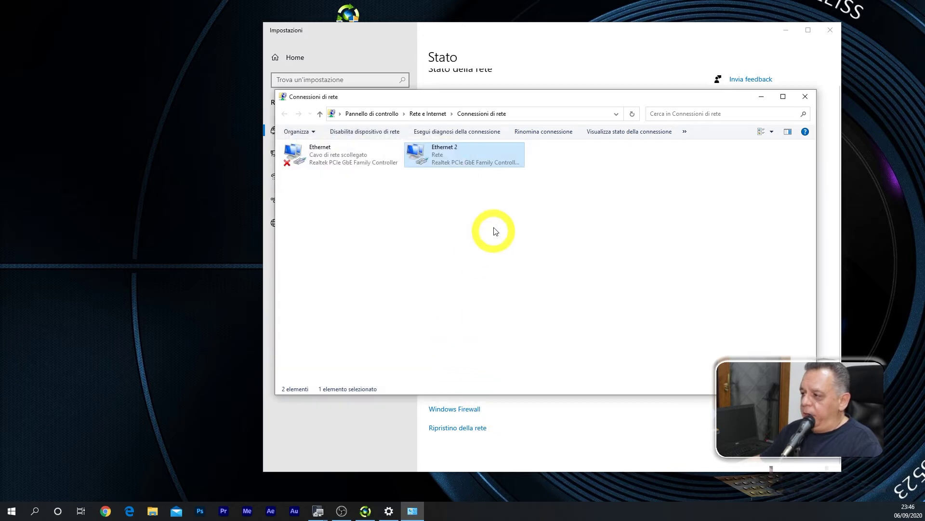
click(805, 96)
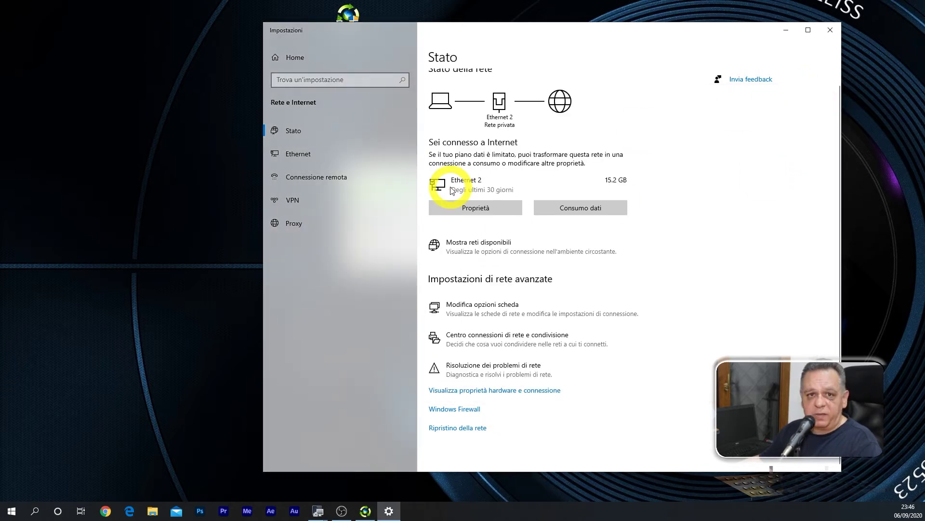
click(832, 32)
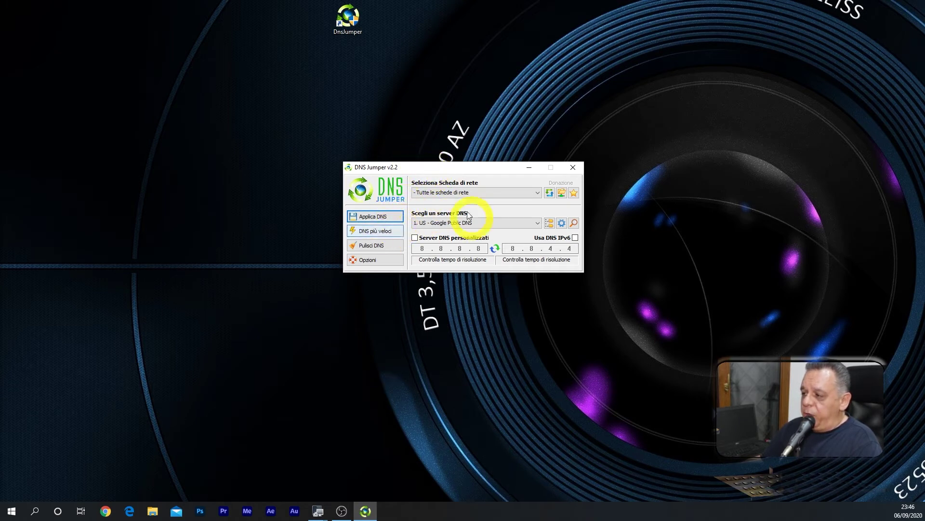
Review the general settings of DNS Jumper and close them without changing anything
click(365, 263)
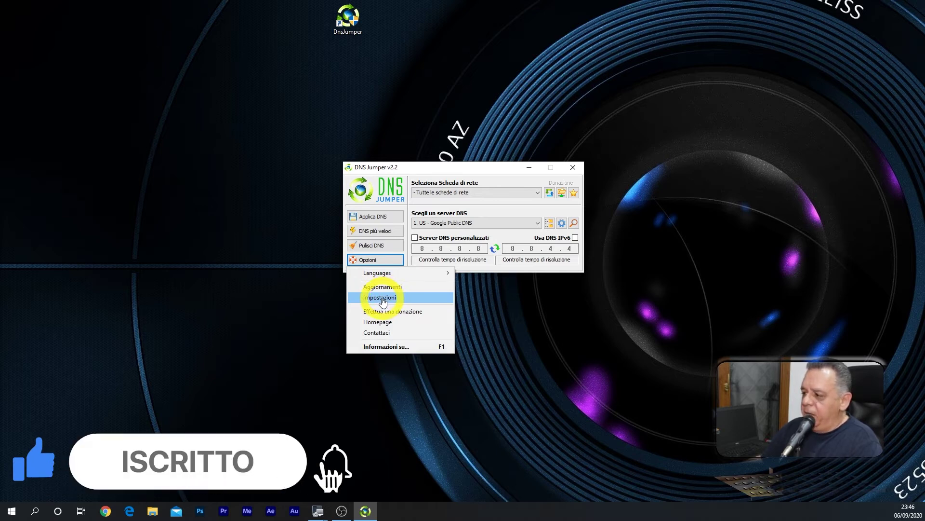
click(381, 297)
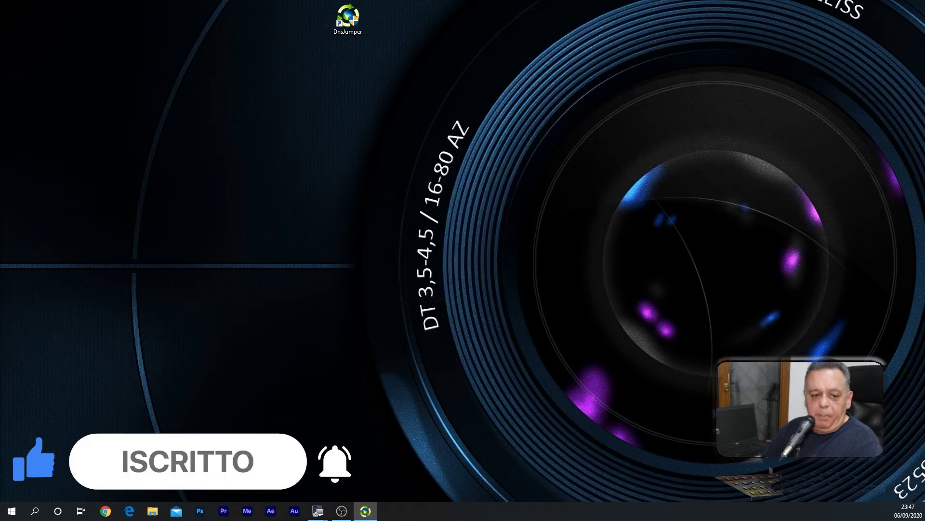
drag(201, 148, 450, 150)
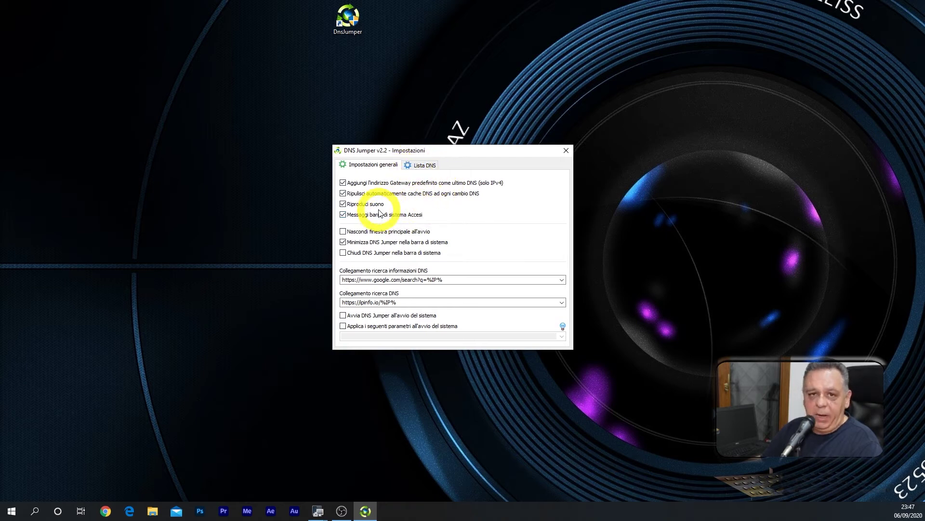
click(566, 153)
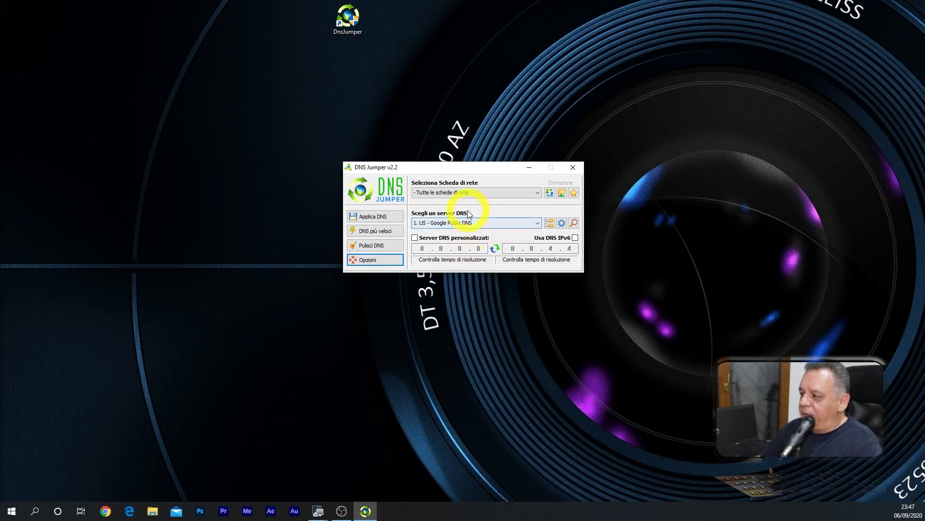
Check the list of network adapters, keeping all of them selected, and flush the DNS cache
click(537, 193)
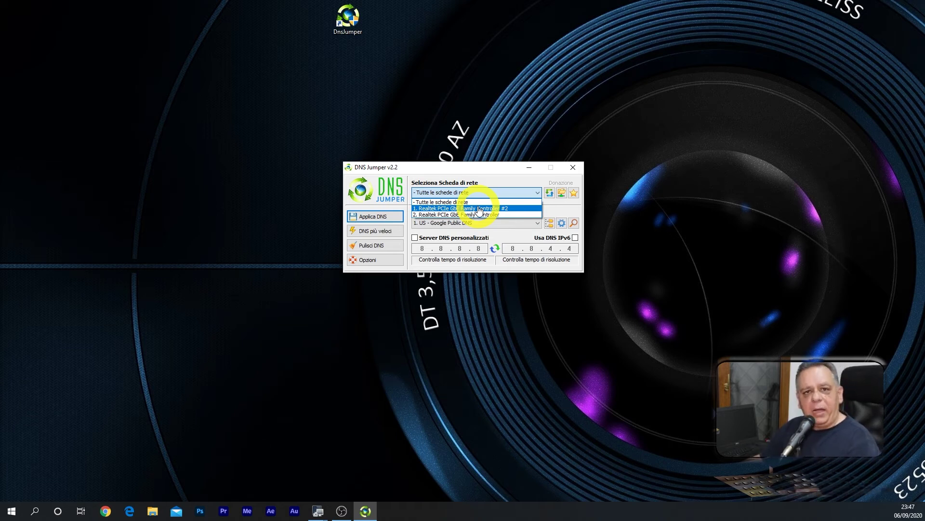
click(543, 194)
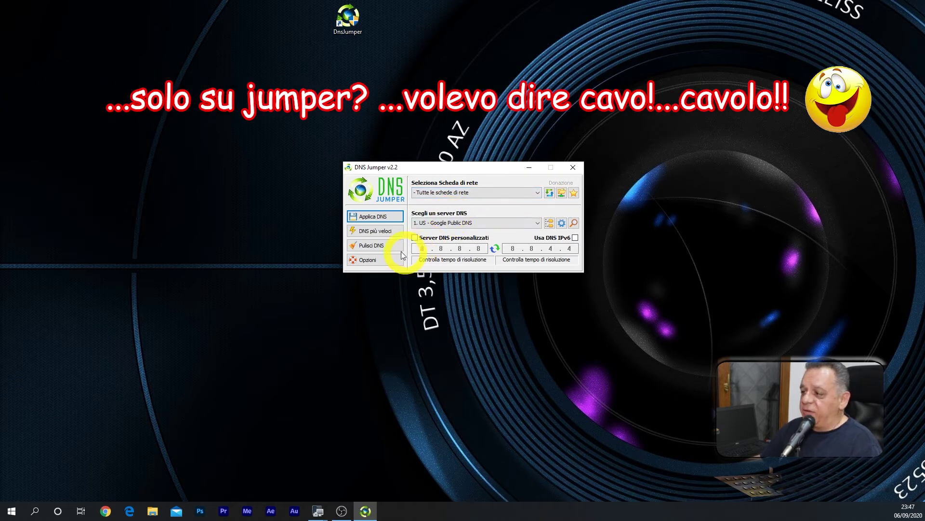
click(378, 247)
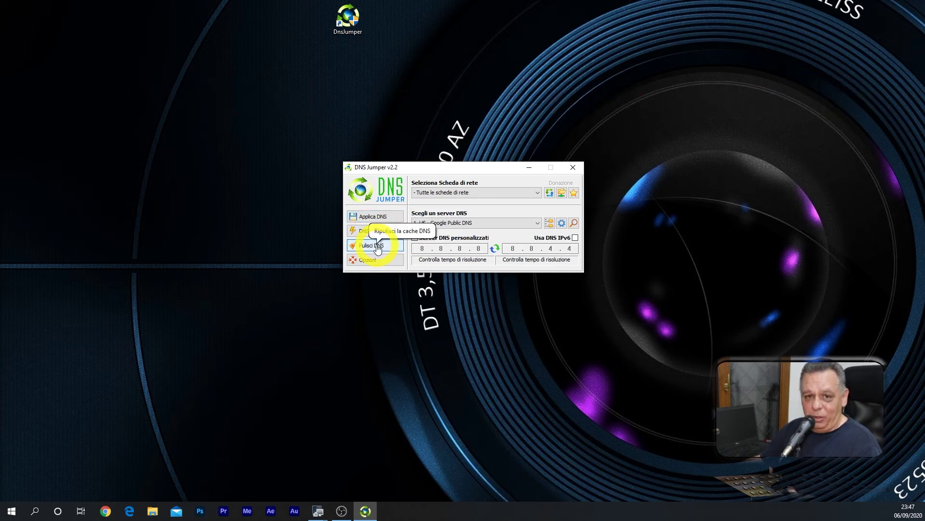
click(375, 247)
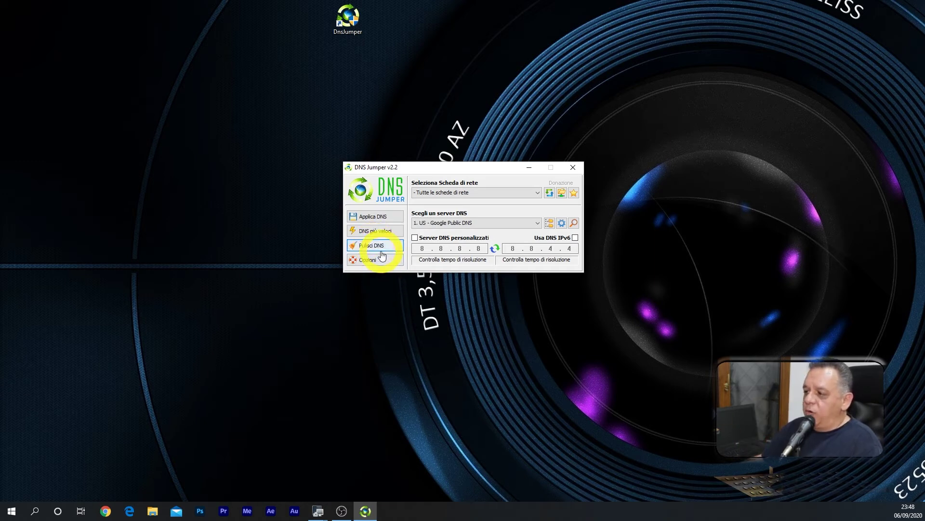
Open the fastest DNS test, move its window to the middle of the desktop, and look through the server list
click(374, 231)
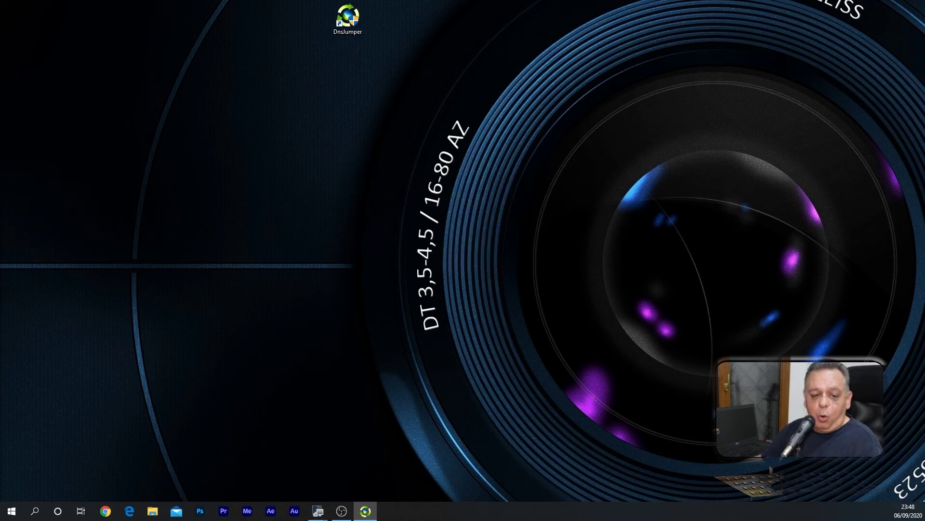
drag(547, 58, 429, 121)
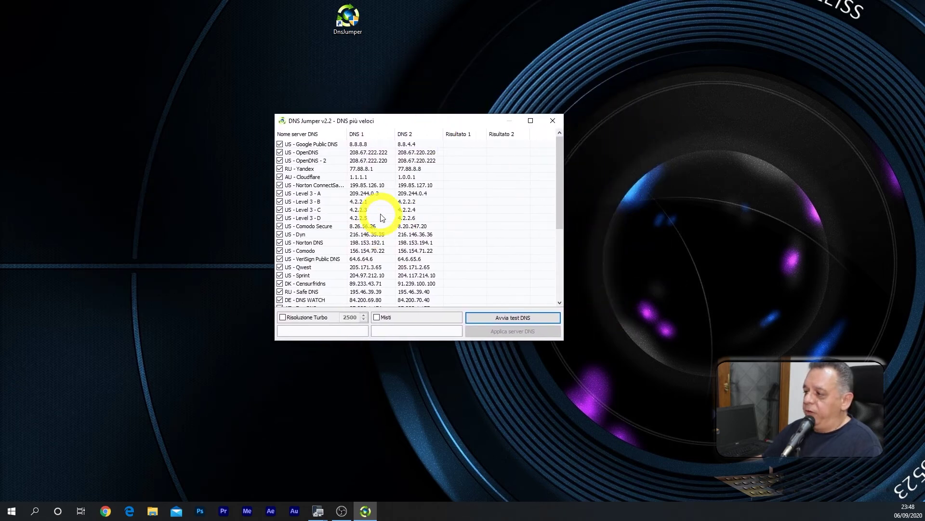
scroll(383, 218, down, 4)
scroll(395, 211, up, 4)
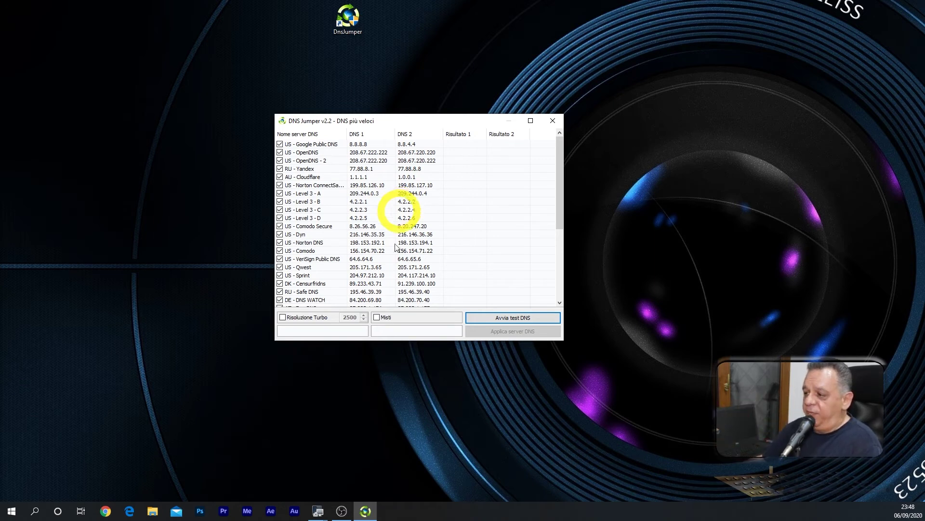
Try the Risoluzione Turbo option for the DNS speed test and switch it off again
click(283, 317)
double_click(350, 319)
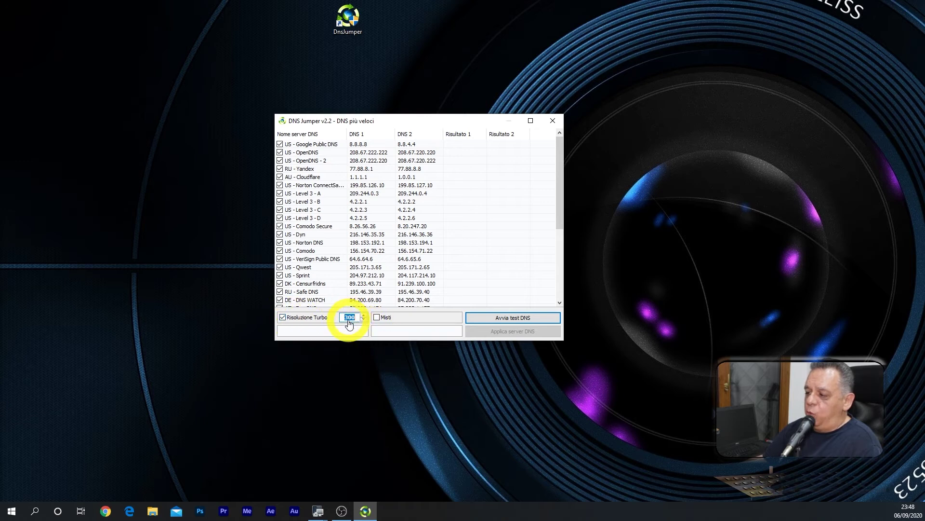
click(283, 318)
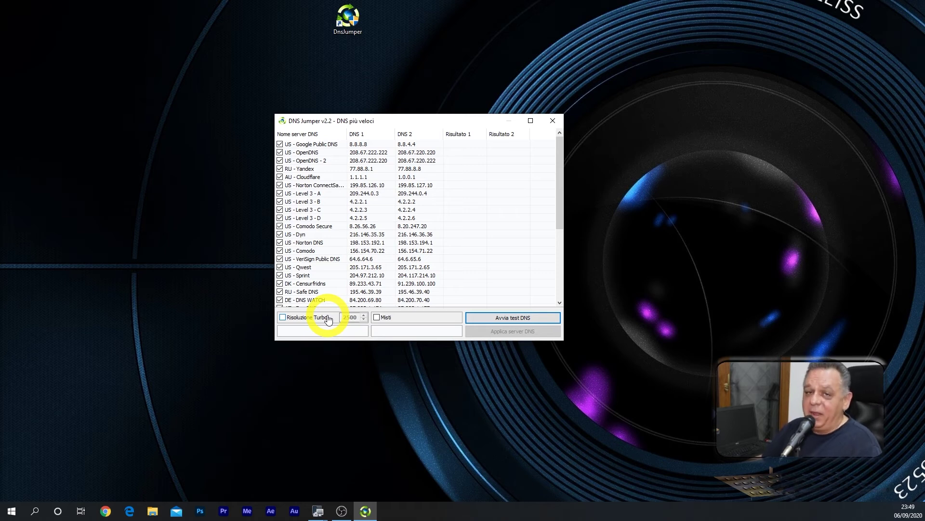
Deselect all DNS servers in the list, tick only US - Google Public DNS, and reselect the whole list
right_click(280, 146)
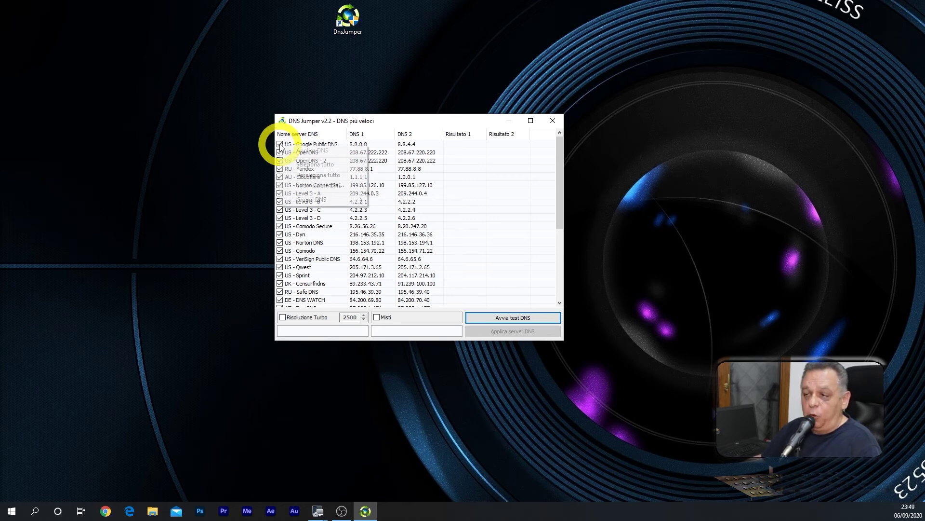
click(314, 175)
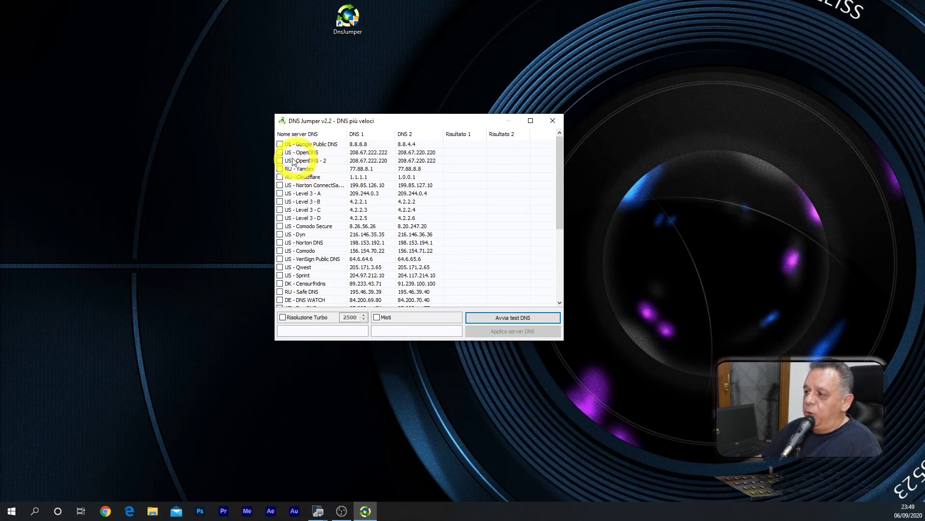
click(280, 144)
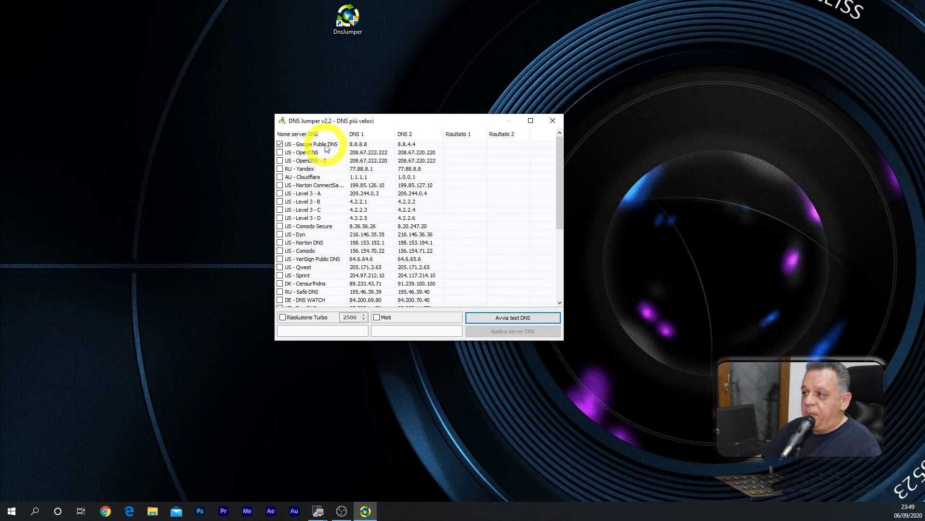
right_click(282, 145)
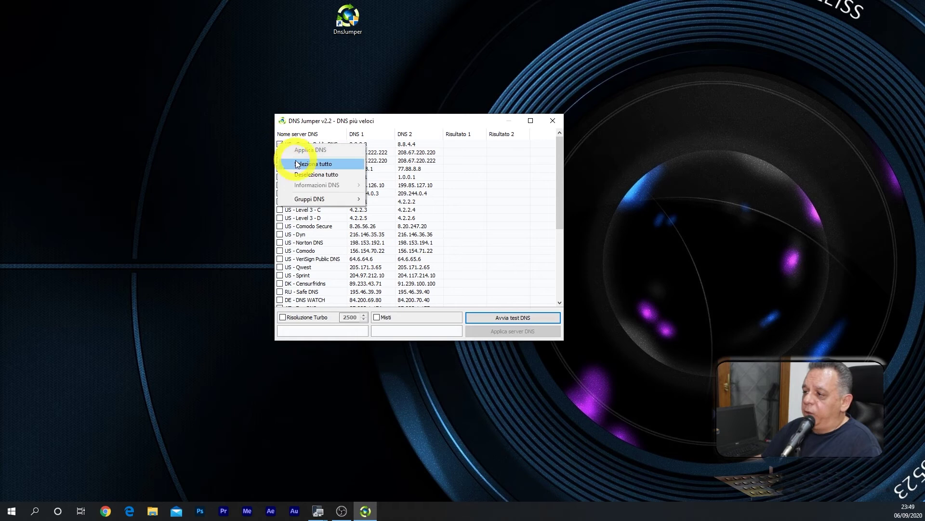
click(301, 164)
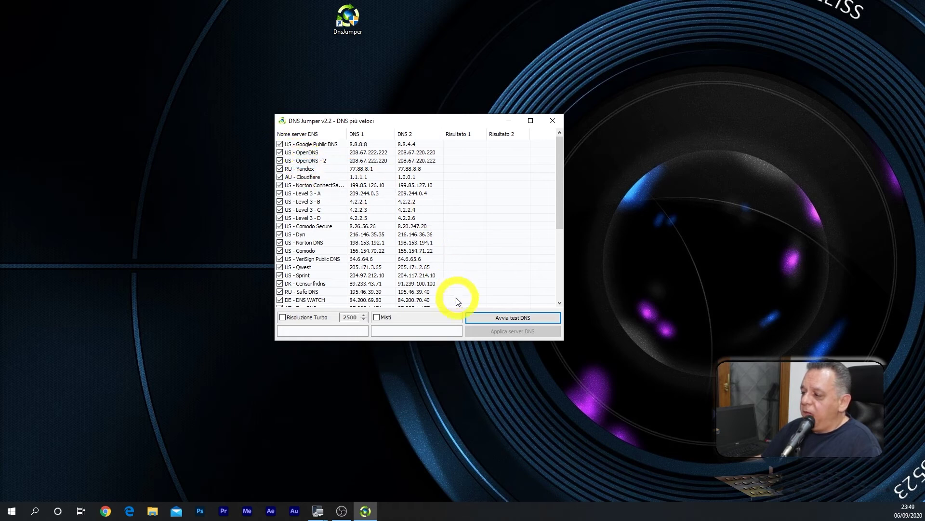
Enable Risoluzione Turbo at 300 and run the speed test on all the listed DNS servers
click(283, 318)
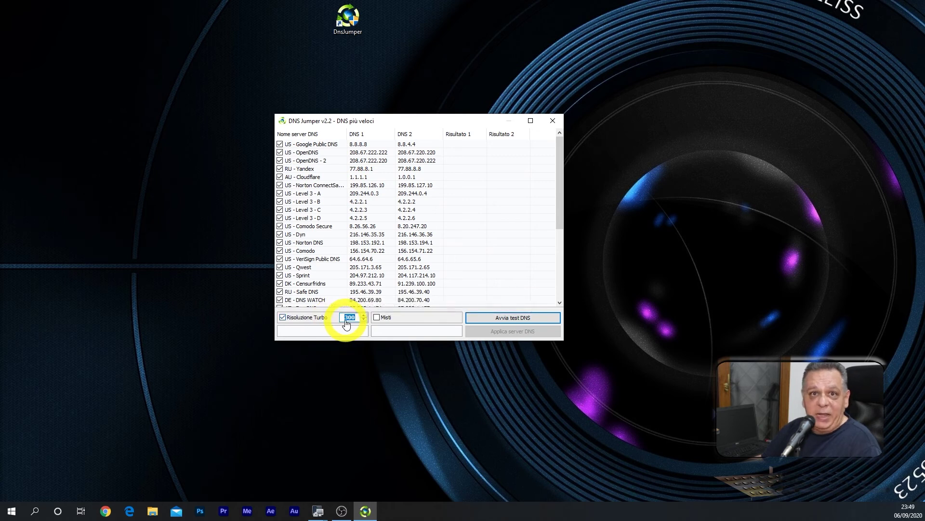
click(506, 318)
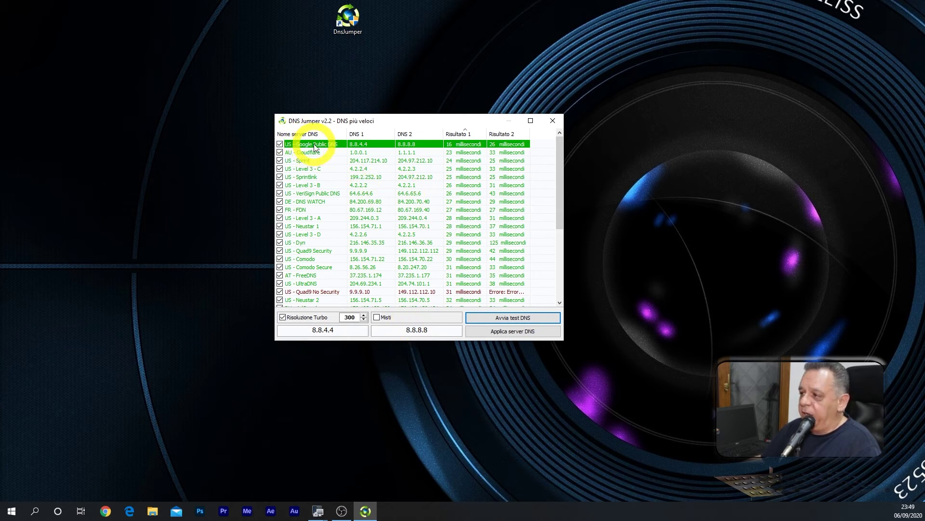
Apply the fastest DNS servers from the test, close its window, and swap the two addresses to 8.8.8.8 and 8.8.4.4
click(523, 334)
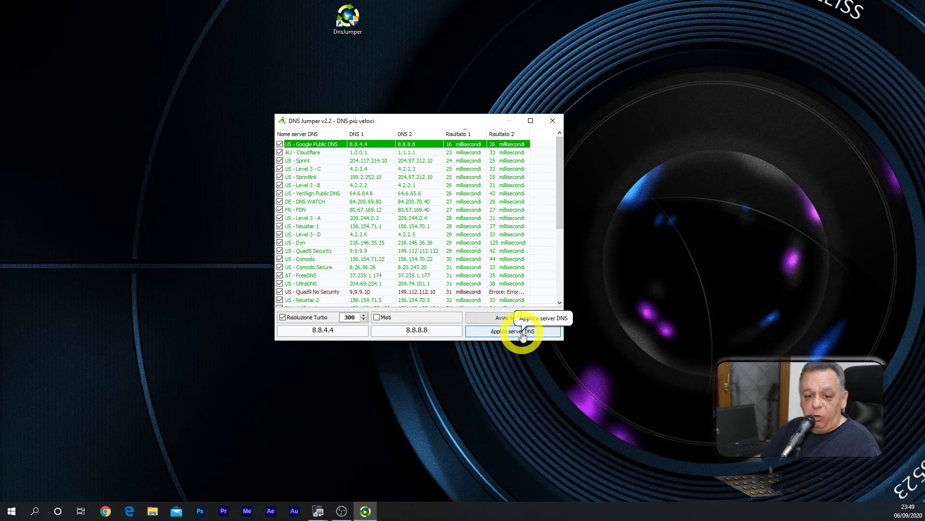
click(552, 122)
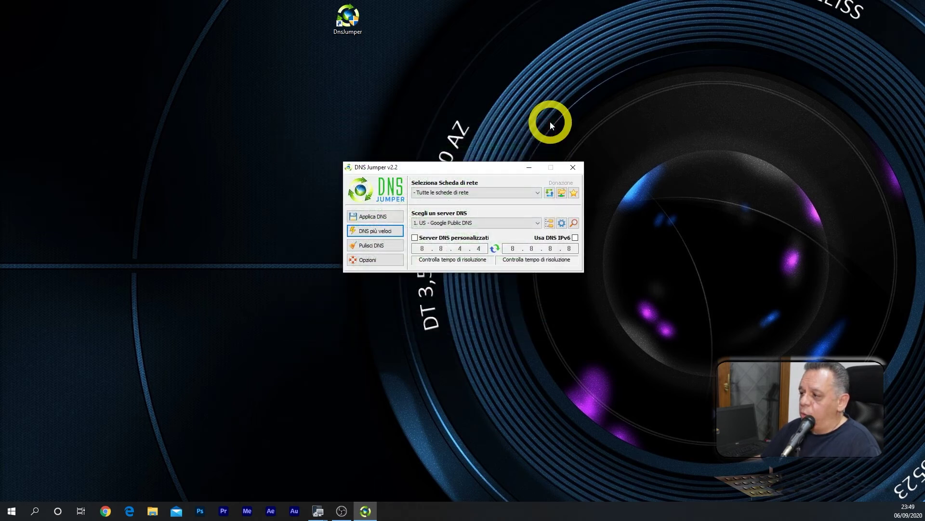
click(494, 249)
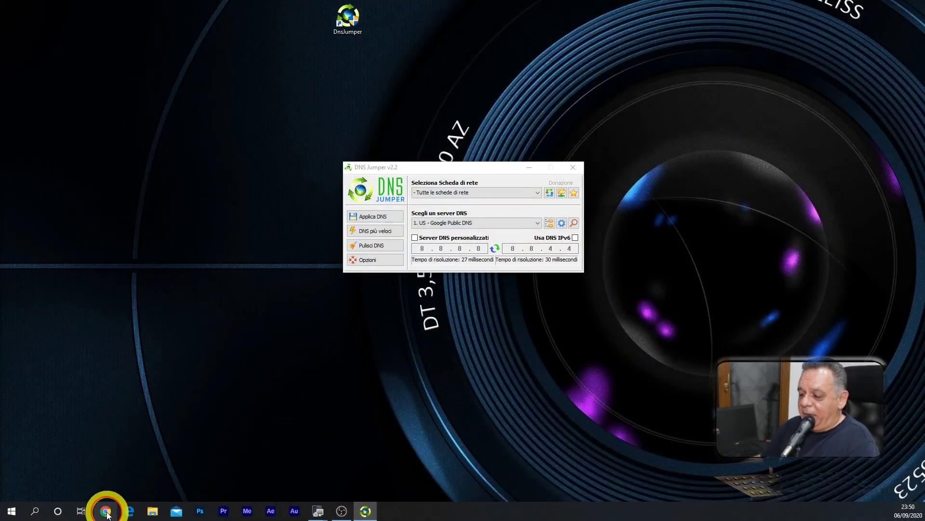
Switch to Chrome and search Google for "speedtest"
click(106, 512)
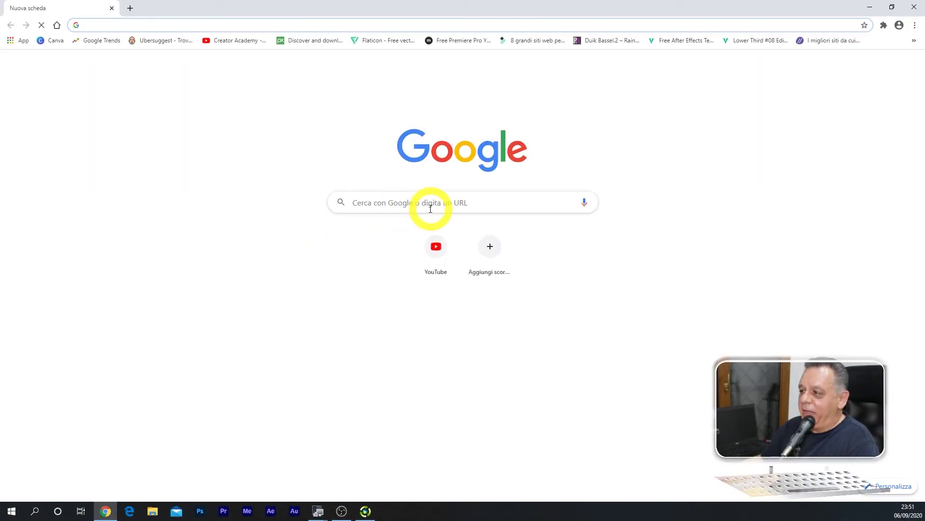
click(431, 208)
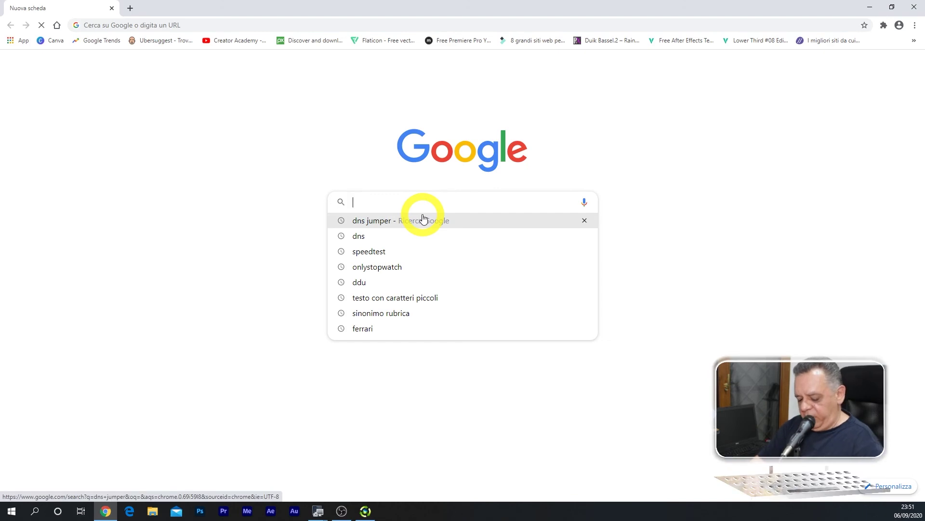
text(speedtest)
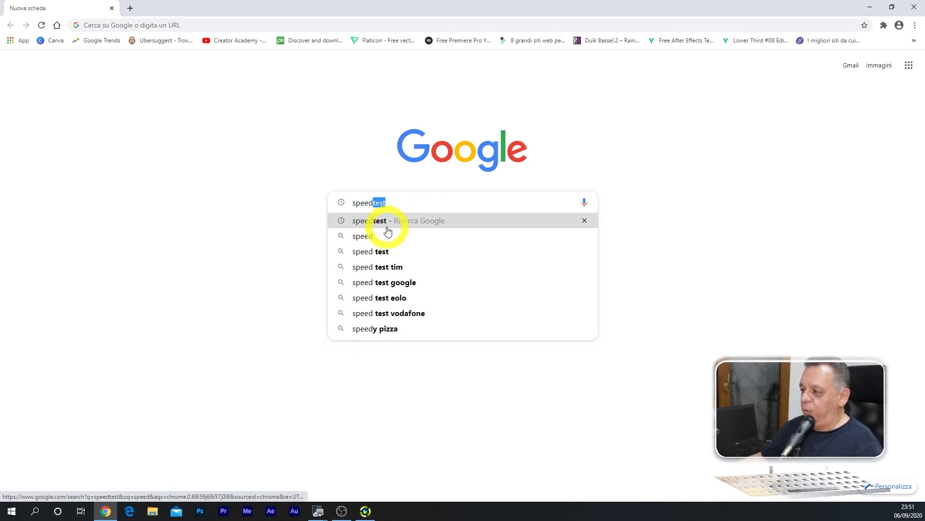
click(377, 227)
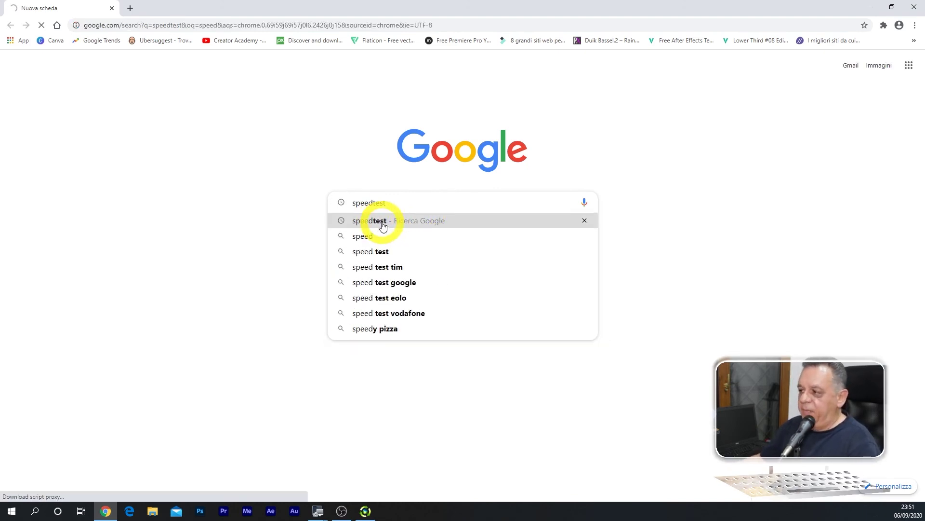